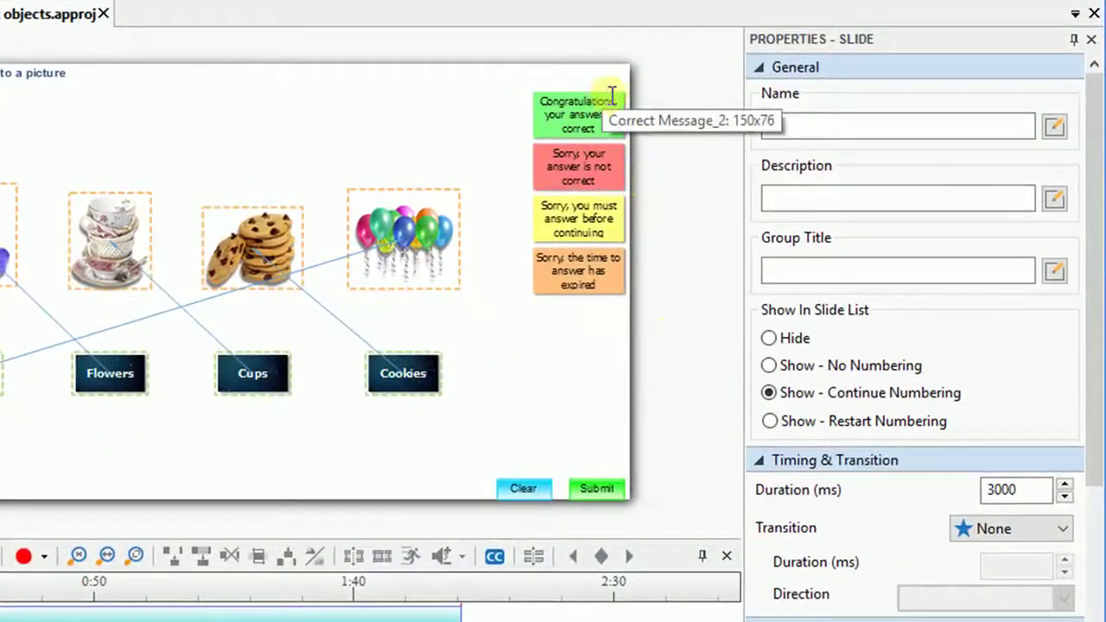
{"action": "left_click", "coordinate": [610, 95]}
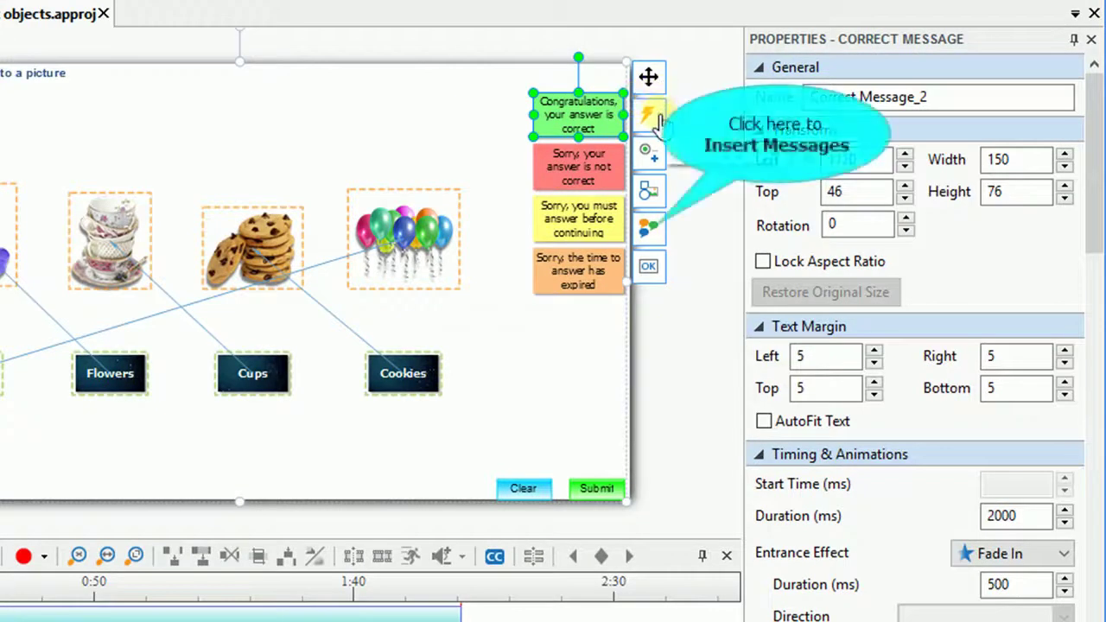
{"action": "left_click", "coordinate": [656, 232]}
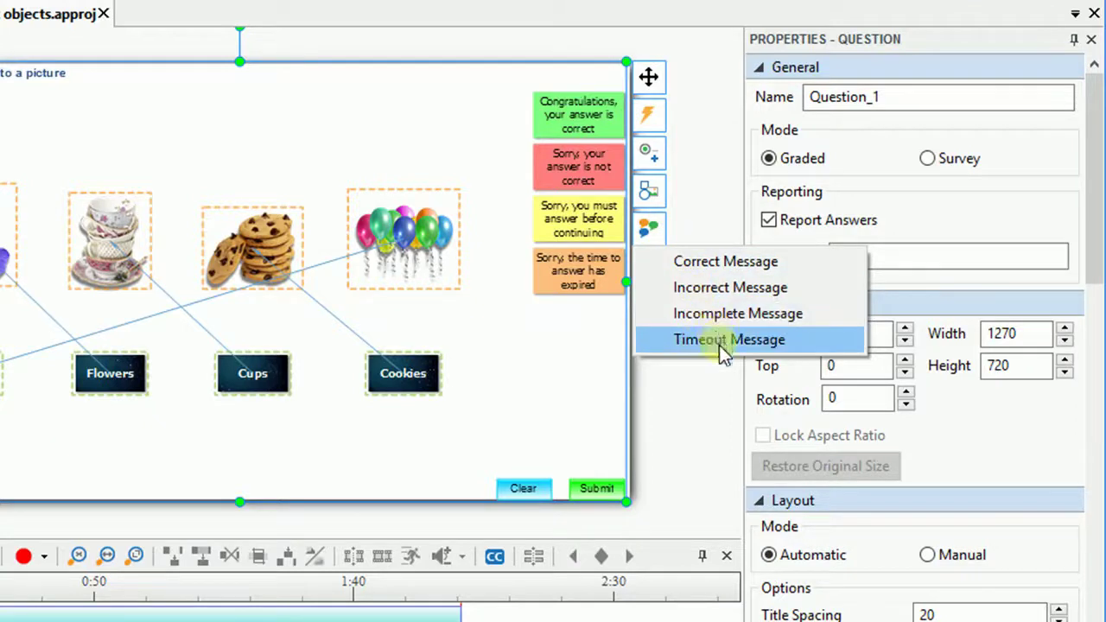
{"action": "left_click", "coordinate": [695, 261]}
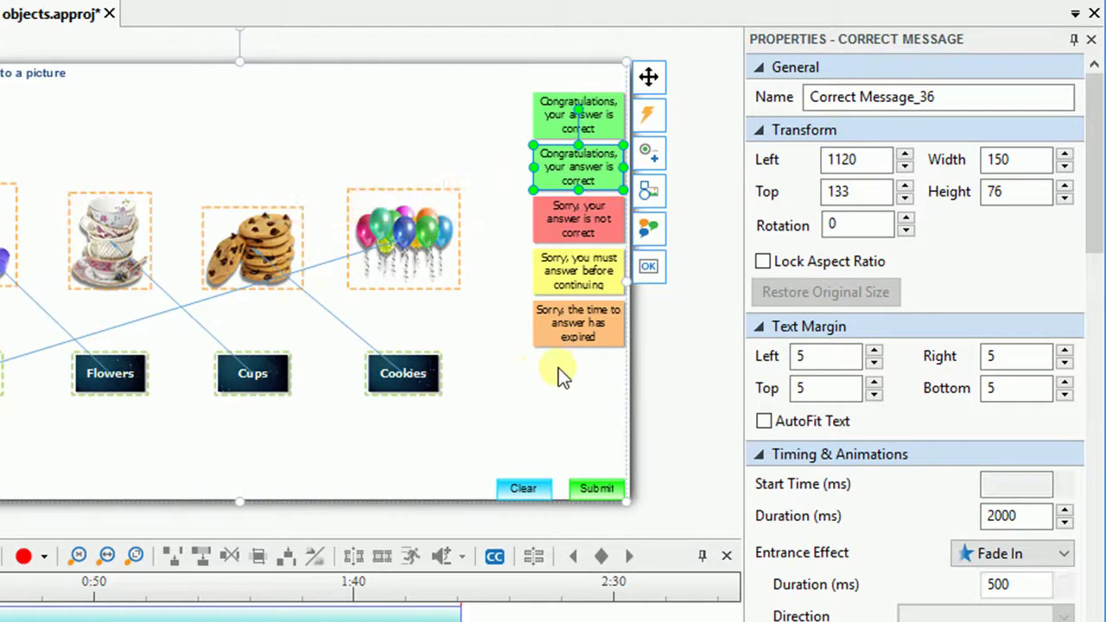
{"action": "key", "text": "Delete"}
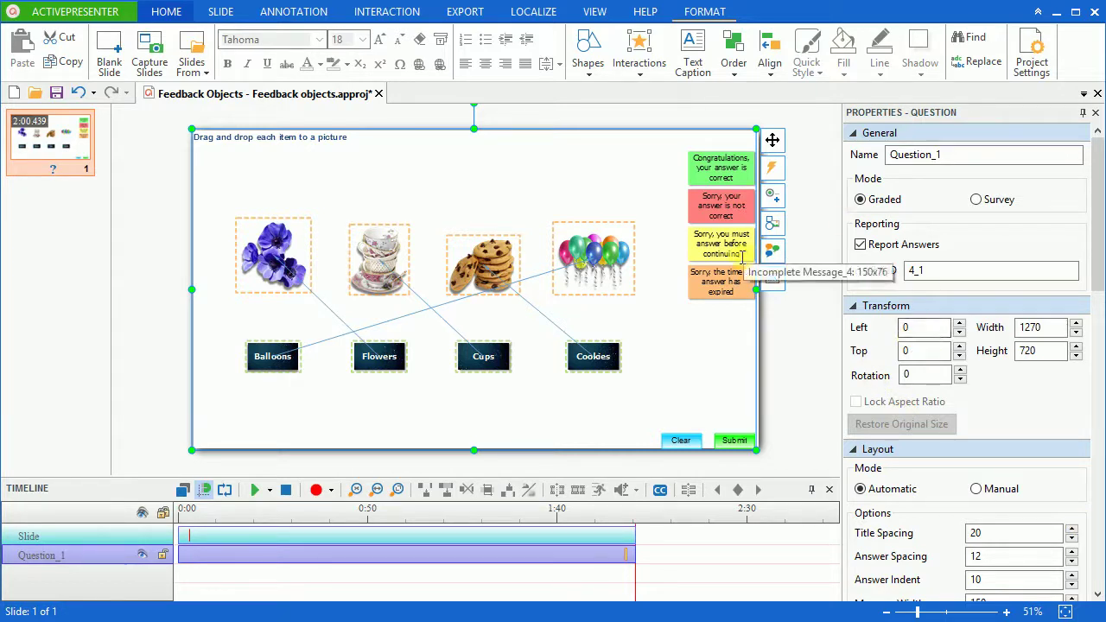
Replace the Congratulations message text with 'Great, you are doing good job!'.
{"action": "left_click", "coordinate": [696, 353]}
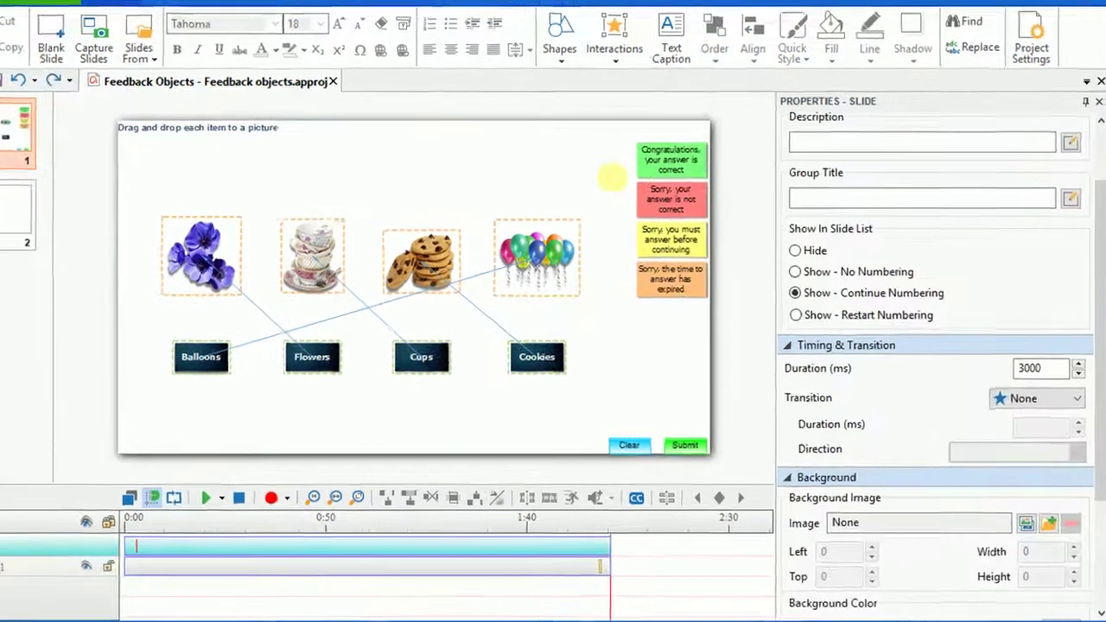
{"action": "left_click", "coordinate": [721, 174]}
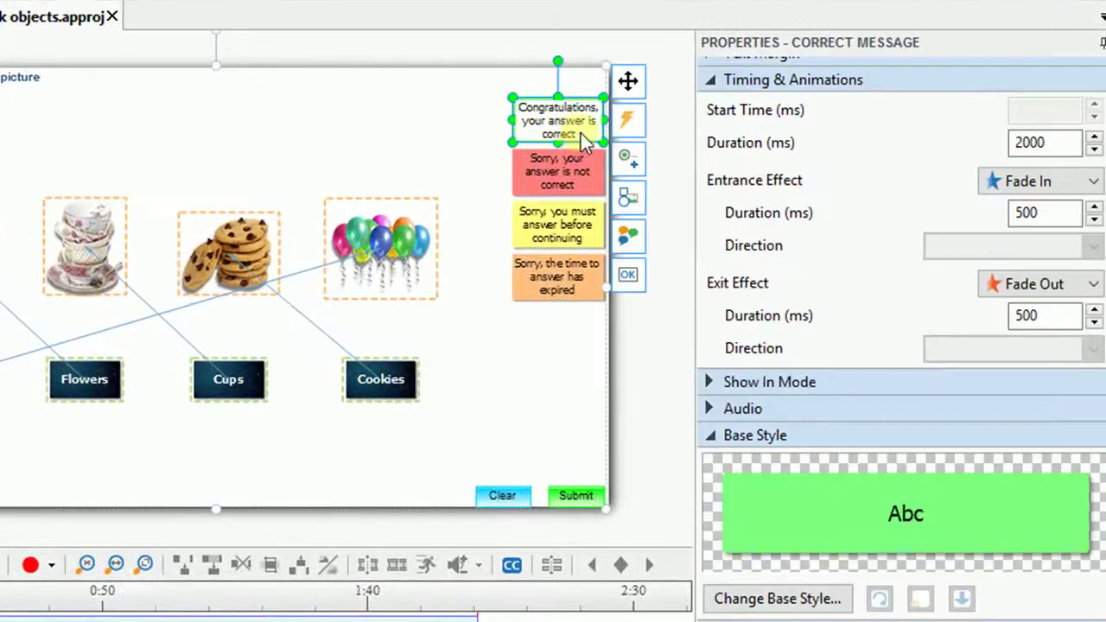
{"action": "left_click_drag", "start_coordinate": [593, 138], "coordinate": [497, 104]}
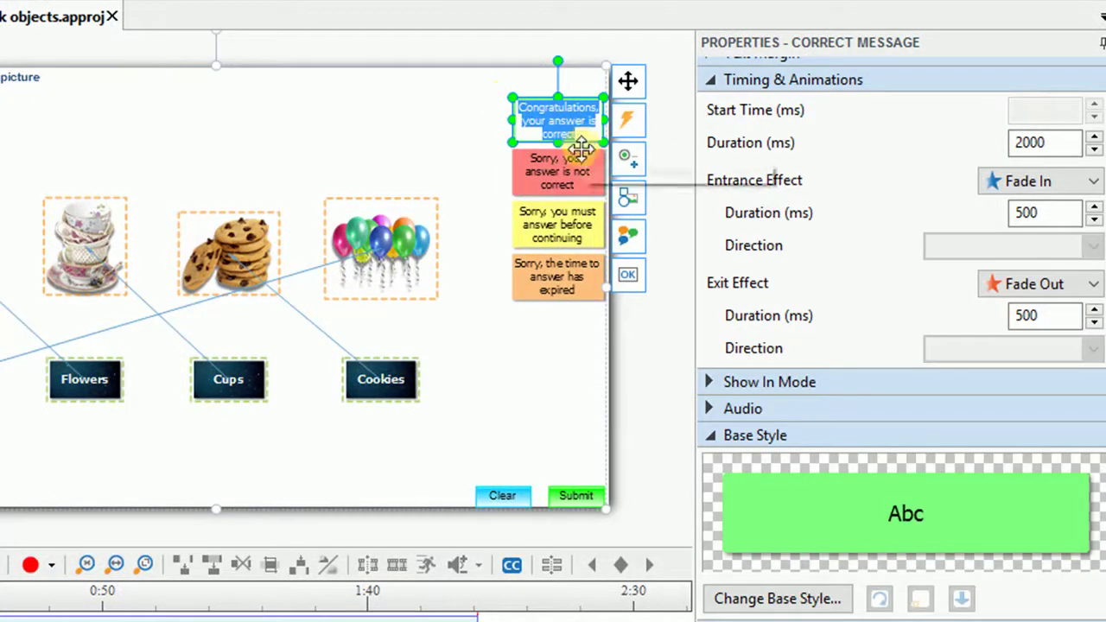
{"action": "type", "text": "Great, you are doing good job!"}
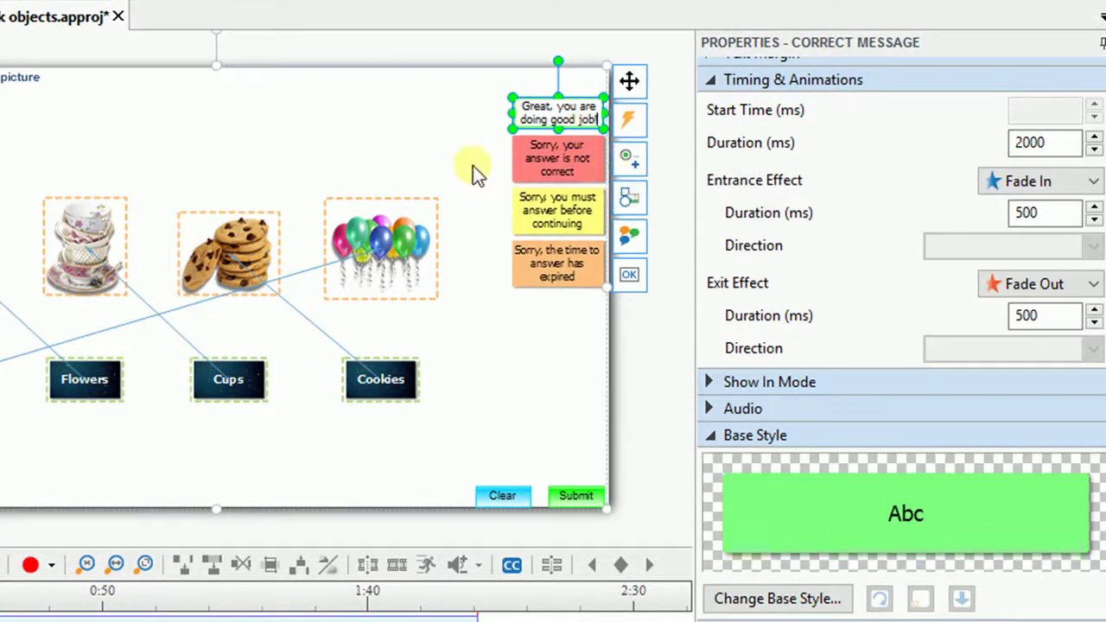
{"action": "left_click", "coordinate": [487, 121]}
{"action": "left_click", "coordinate": [581, 102]}
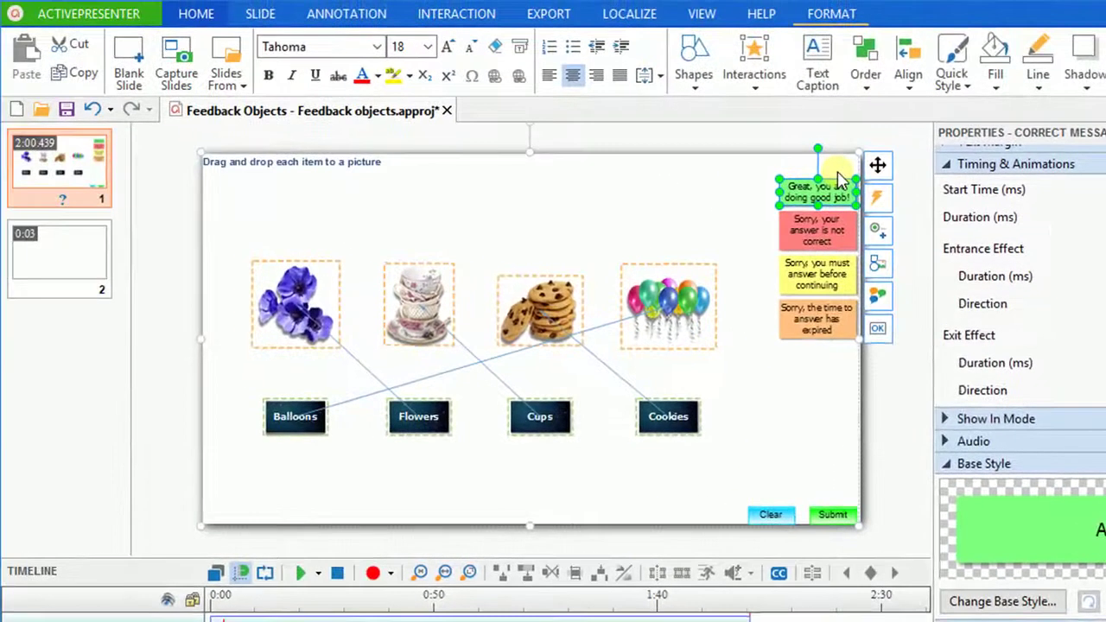
{"action": "left_click", "coordinate": [814, 17]}
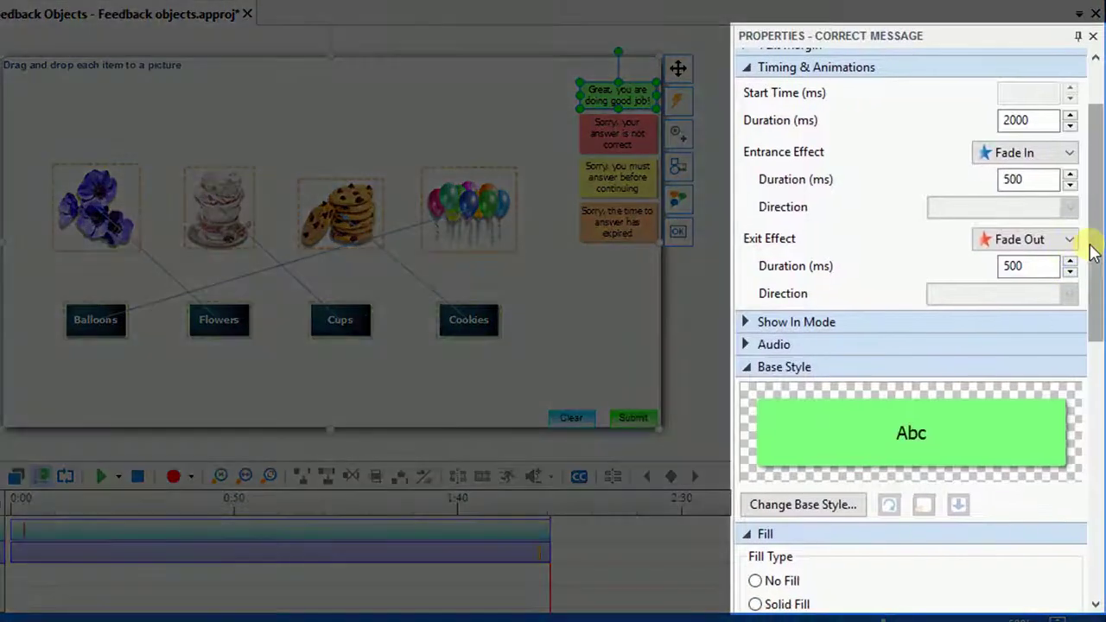
Change the correct-answer message box from green to the Fill - Aqua base style.
{"action": "left_click_drag", "start_coordinate": [1091, 247], "coordinate": [1098, 337]}
{"action": "scroll", "coordinate": [1097, 337], "scroll_direction": "down", "scroll_amount": 3}
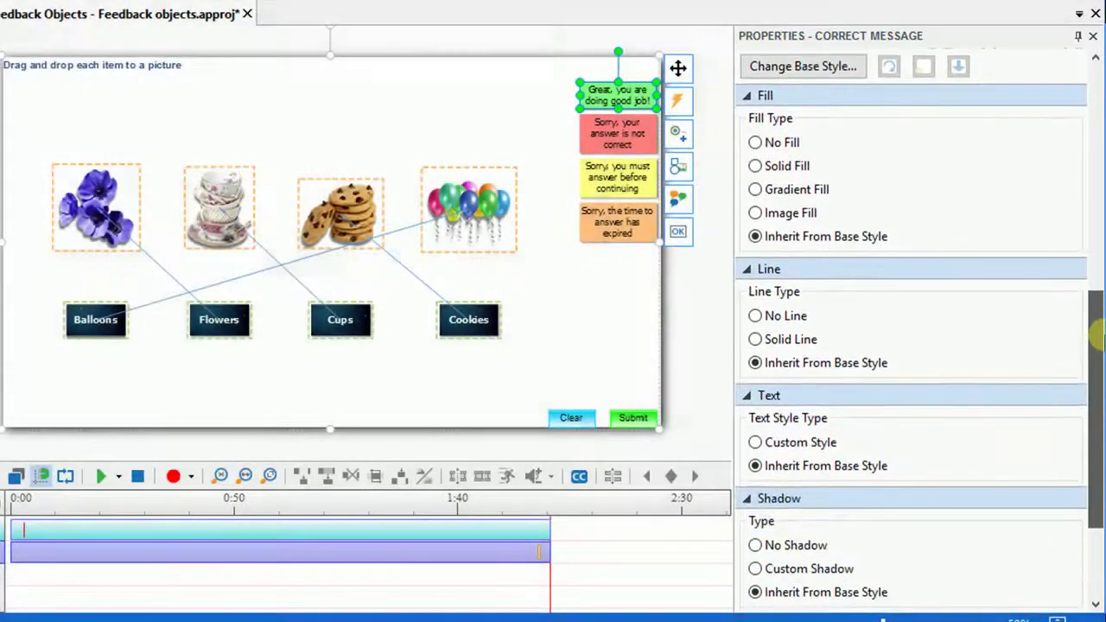
{"action": "scroll", "coordinate": [1098, 337], "scroll_direction": "up", "scroll_amount": 3}
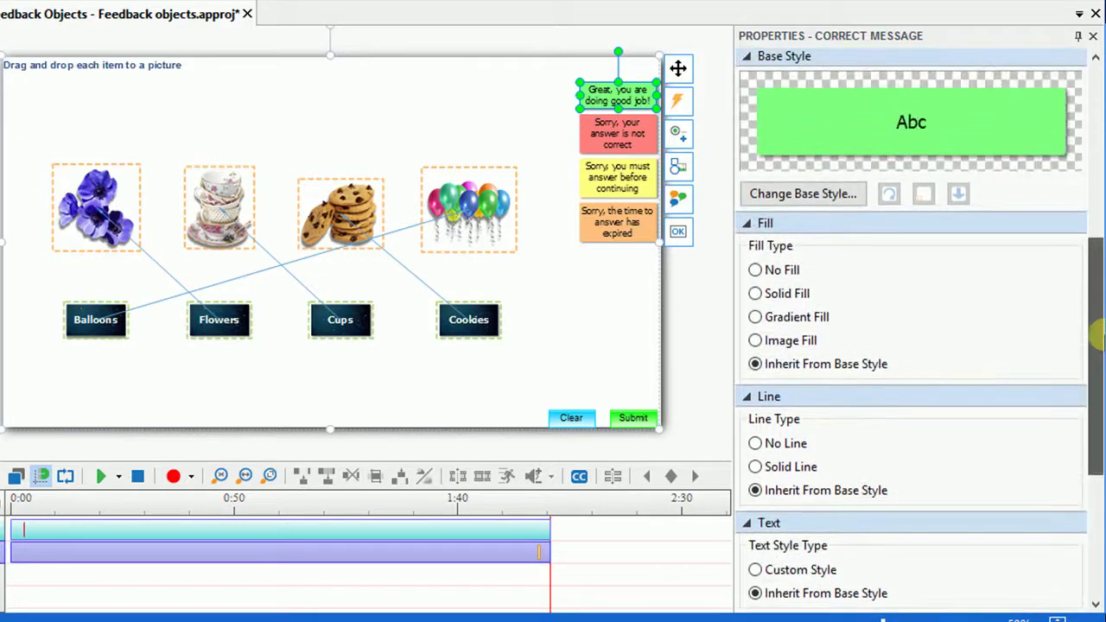
{"action": "left_click", "coordinate": [817, 194]}
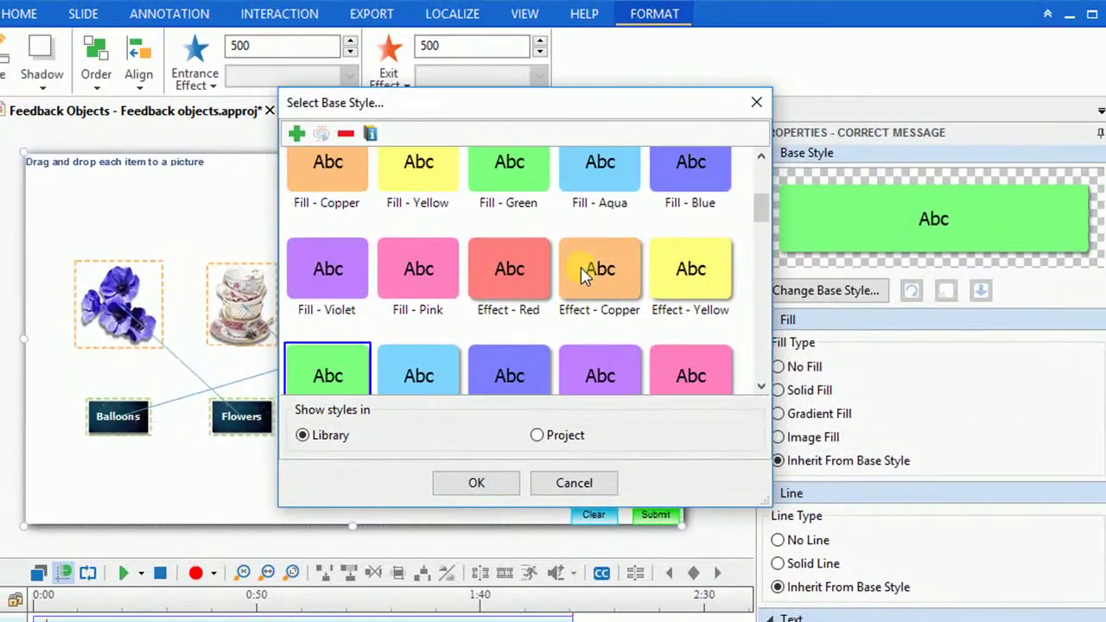
{"action": "scroll", "coordinate": [585, 271], "scroll_direction": "up", "scroll_amount": 1}
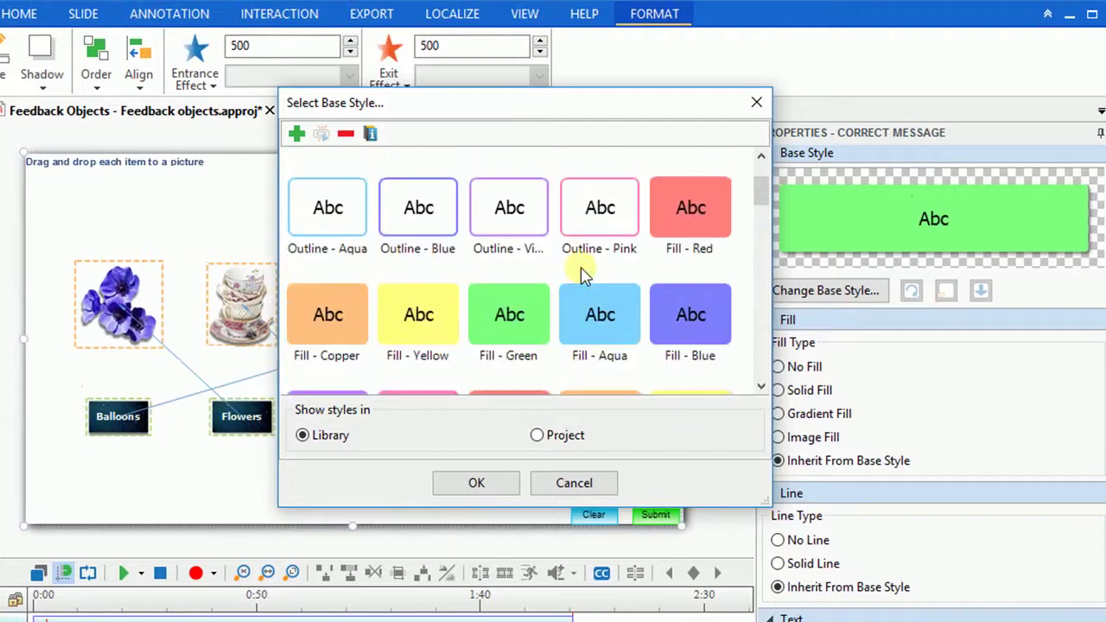
{"action": "left_click", "coordinate": [584, 263]}
{"action": "left_click", "coordinate": [504, 484]}
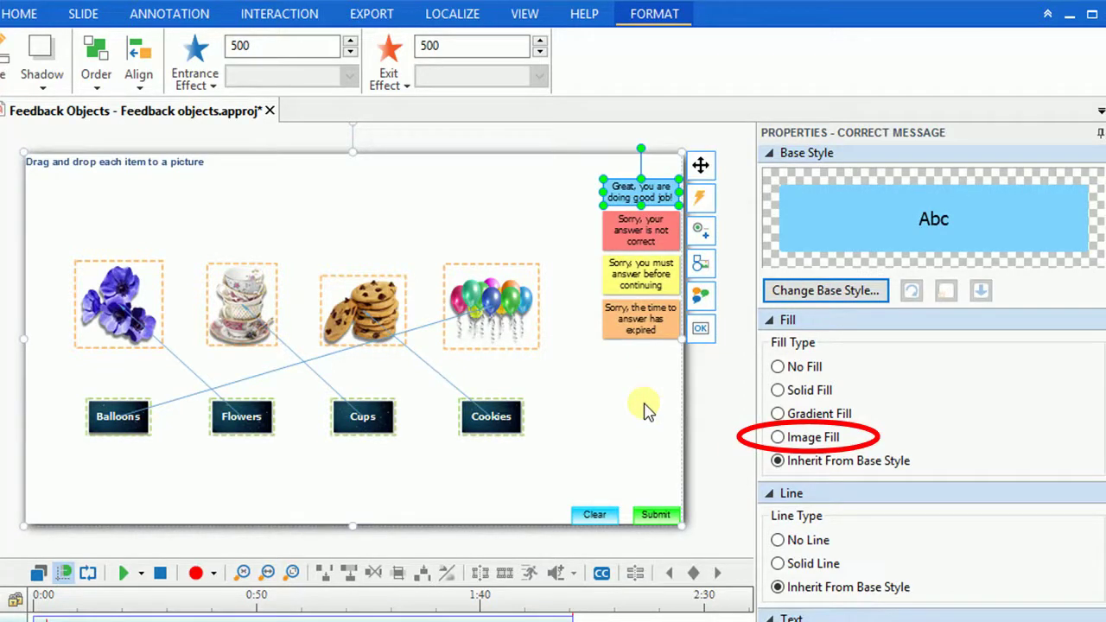
Set the correct-answer message's entrance effect to Peek In.
{"action": "scroll", "coordinate": [1100, 423], "scroll_direction": "up", "scroll_amount": 2}
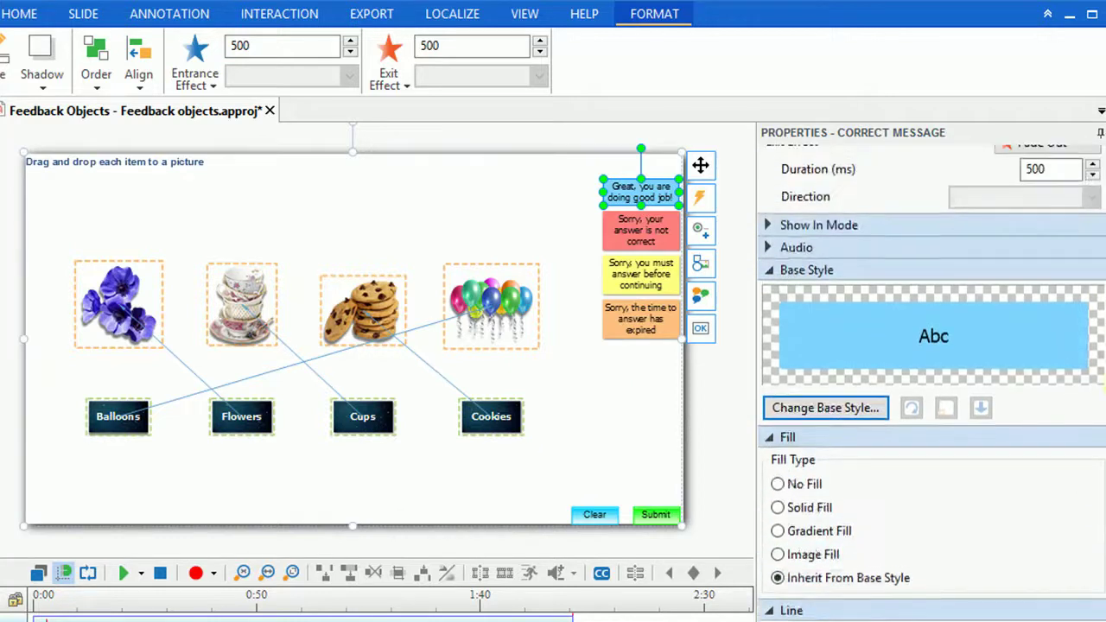
{"action": "scroll", "coordinate": [1103, 294], "scroll_direction": "up", "scroll_amount": 4}
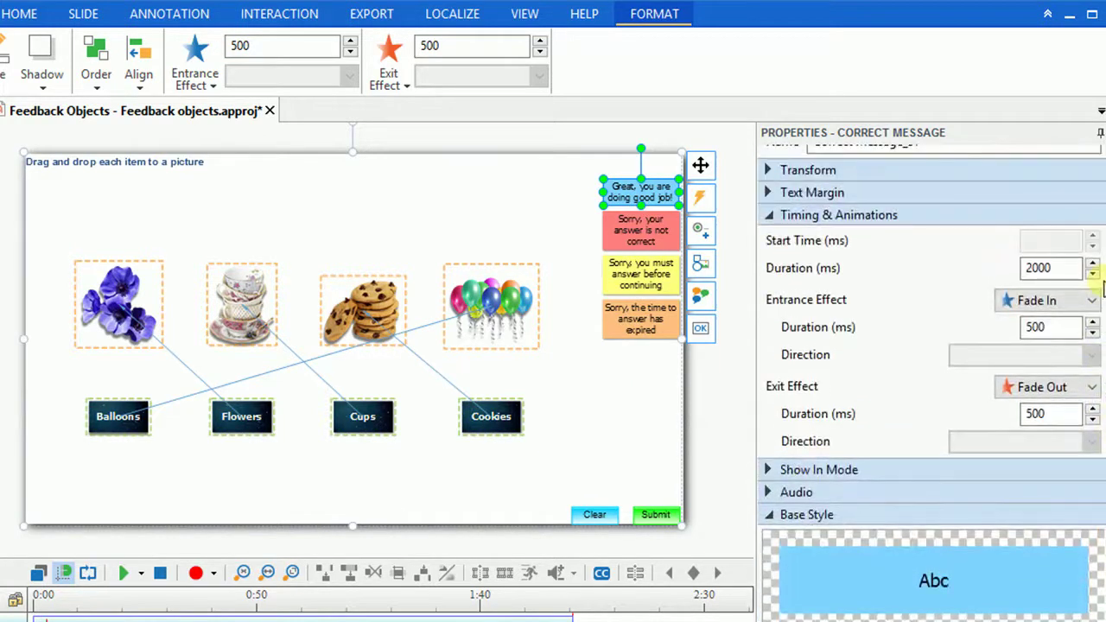
{"action": "left_click", "coordinate": [1087, 299]}
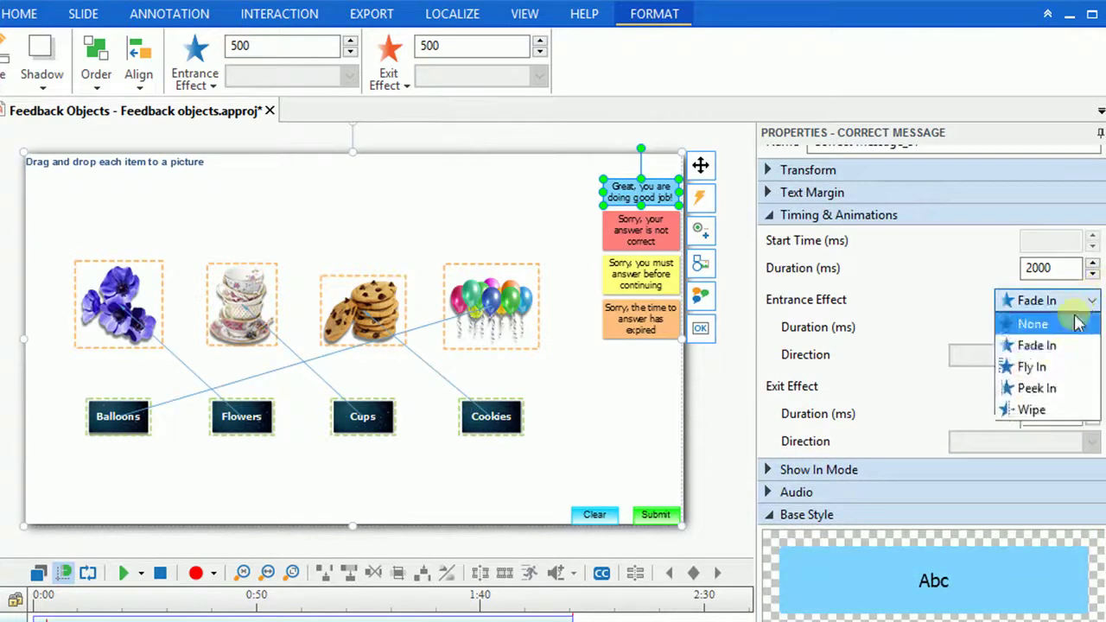
{"action": "left_click", "coordinate": [1051, 390]}
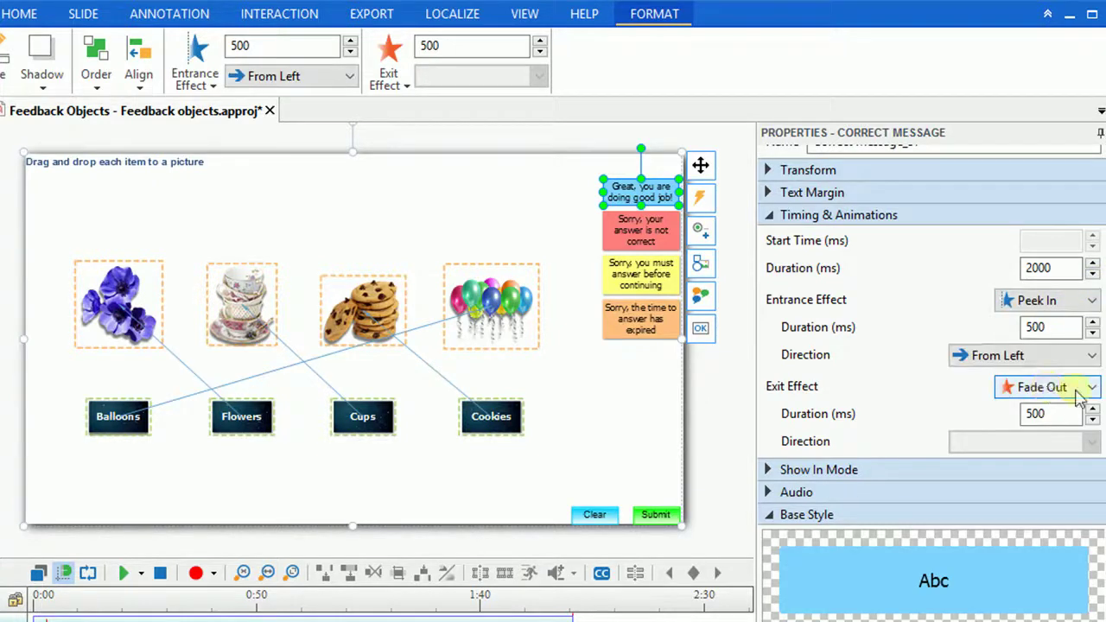
Make the message exit with Peek Out in the To Right direction.
{"action": "left_click", "coordinate": [1073, 387]}
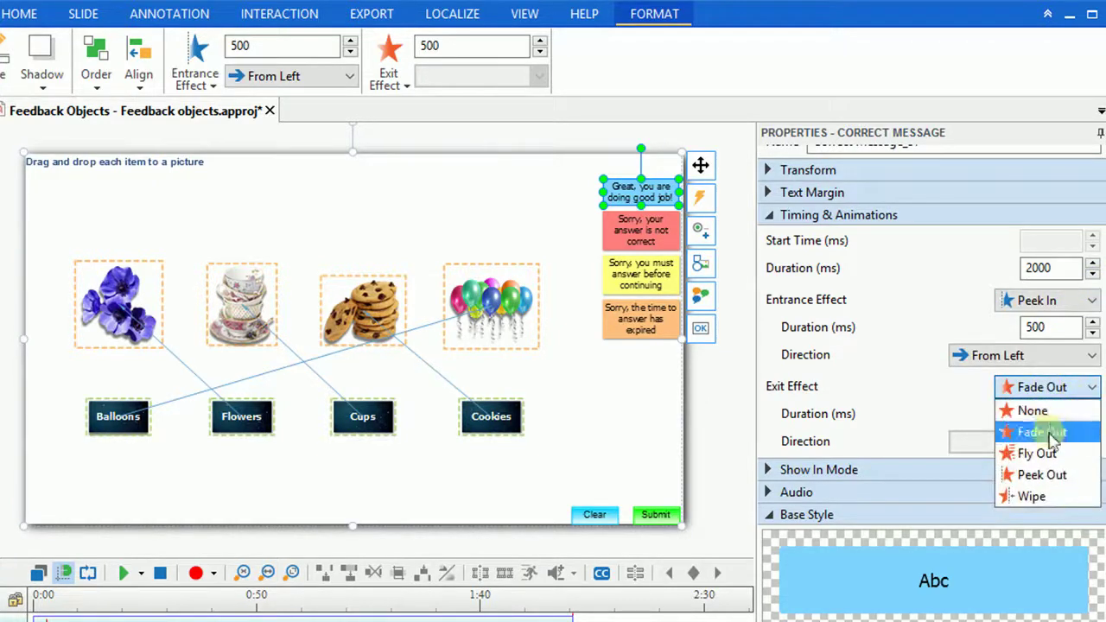
{"action": "left_click", "coordinate": [1041, 476]}
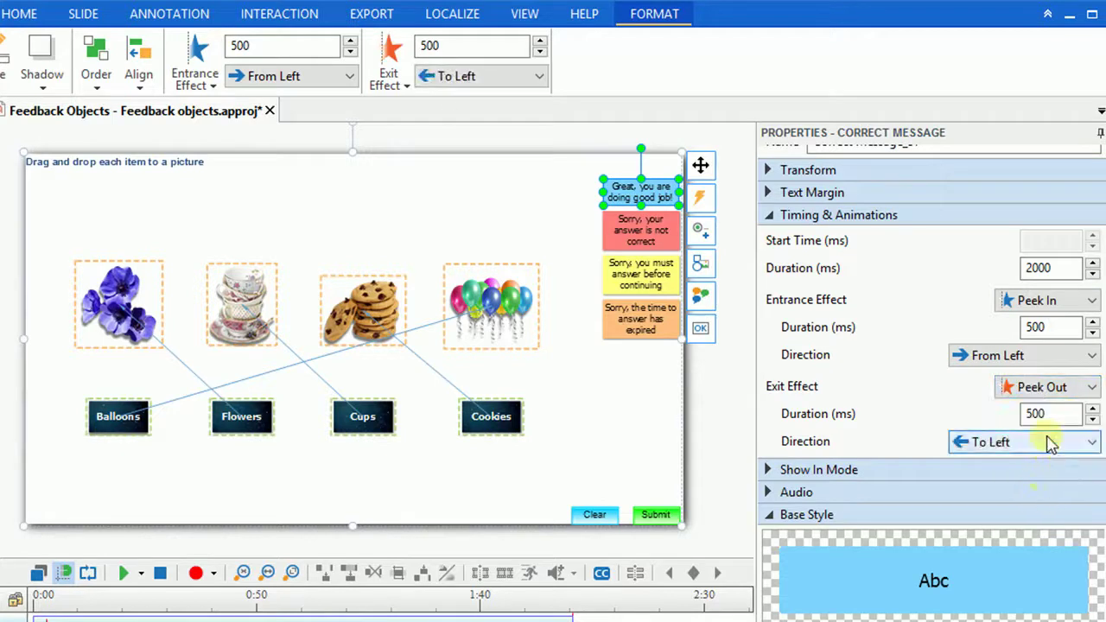
{"action": "left_click", "coordinate": [1054, 442]}
{"action": "left_click", "coordinate": [1032, 511]}
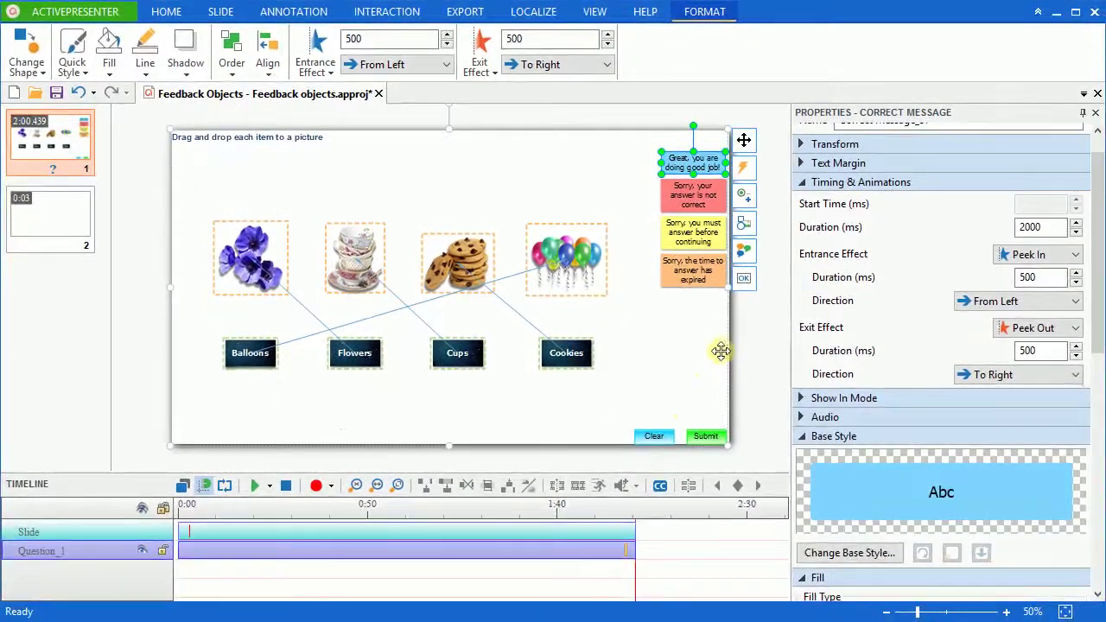
Deselect the message and open the ACTIVEPRESENTER menu.
{"action": "left_click", "coordinate": [675, 355]}
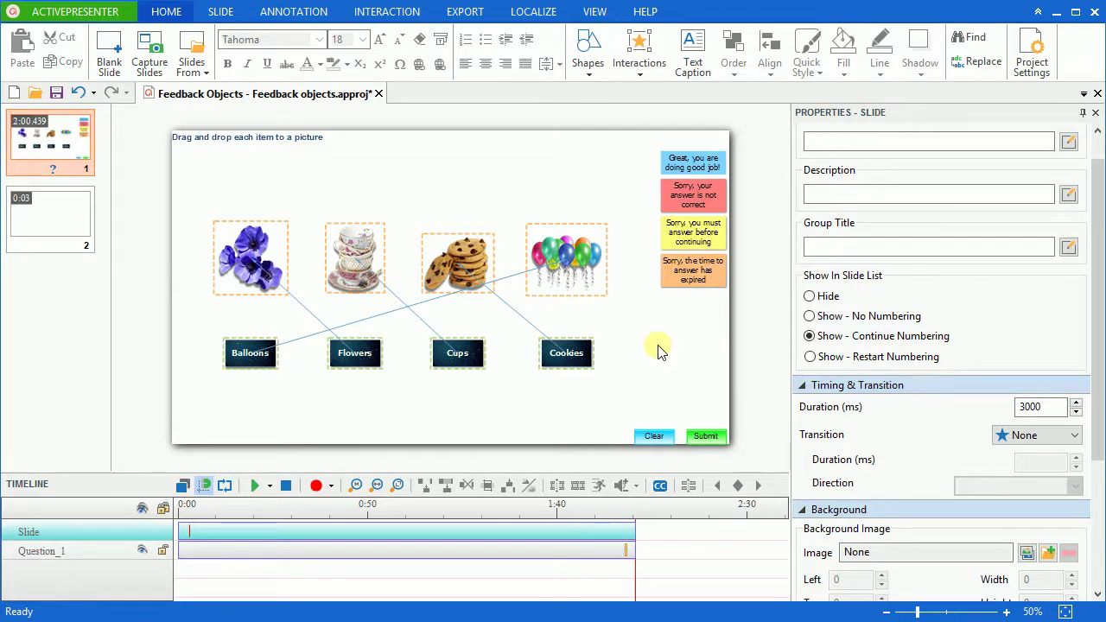
{"action": "left_click", "coordinate": [117, 17]}
Open Preferences and move the dialog to the top of the screen.
{"action": "mouse_move", "coordinate": [124, 458]}
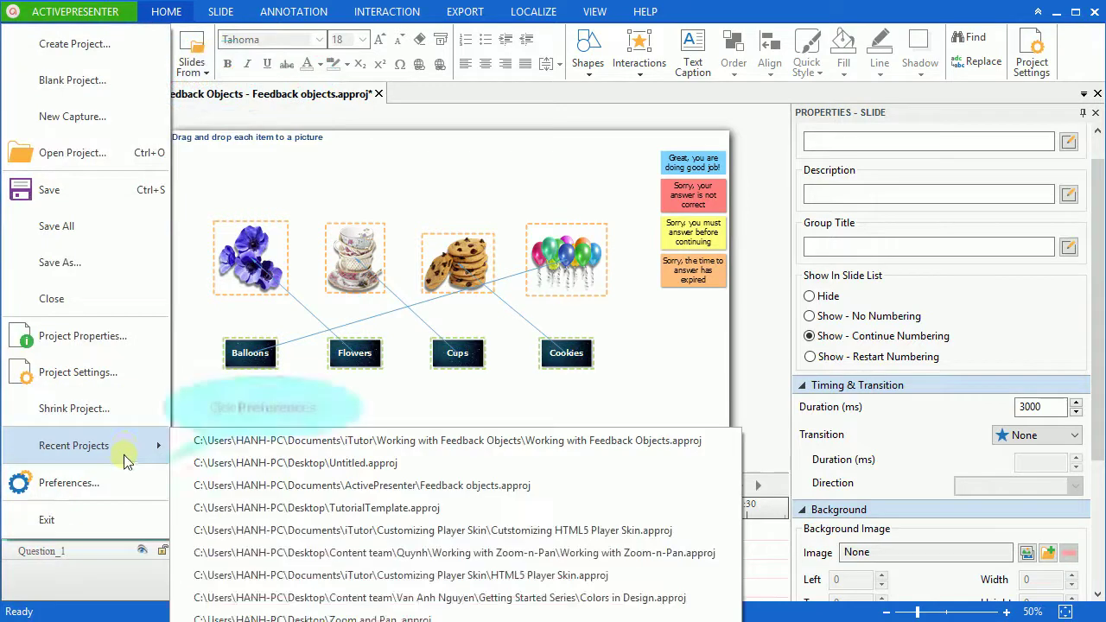
{"action": "left_click", "coordinate": [124, 483]}
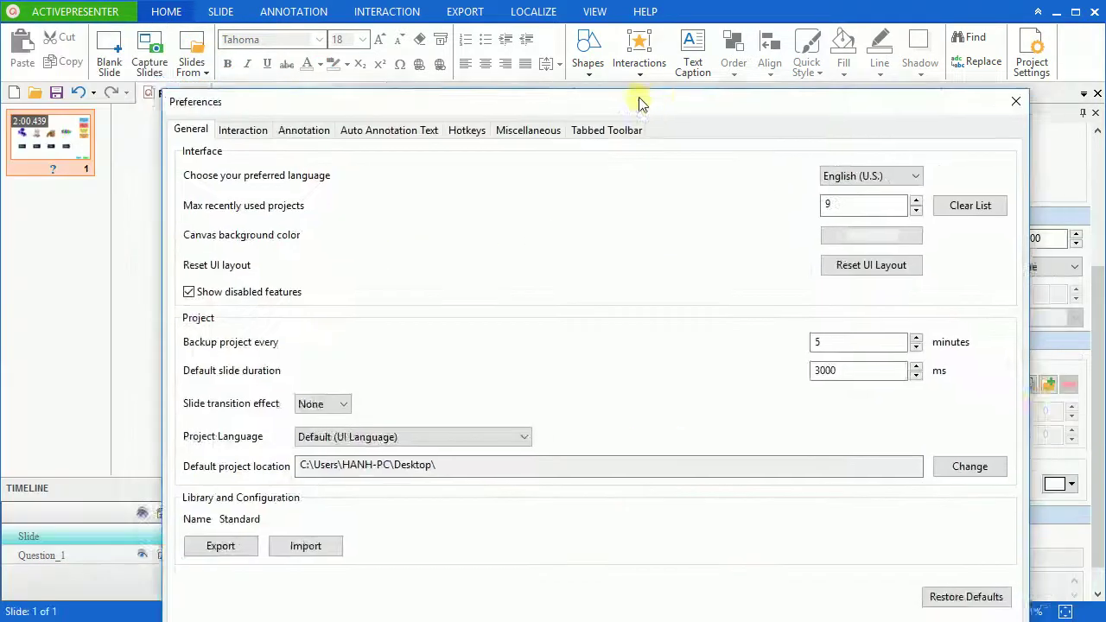
{"action": "mouse_move", "coordinate": [644, 102]}
{"action": "left_mouse_down"}
{"action": "mouse_move", "coordinate": [615, 13]}
{"action": "mouse_move", "coordinate": [600, 21]}
{"action": "left_mouse_up"}
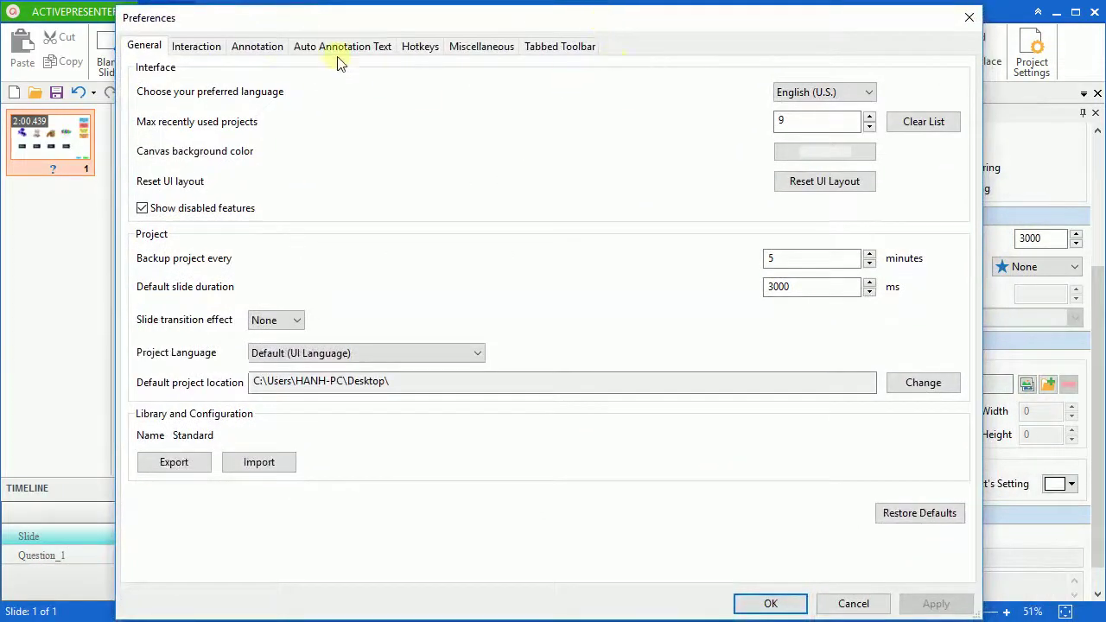
Review the Annotation defaults for Correct, Incorrect, Hint and Complete, ending on Incorrect.
{"action": "left_click", "coordinate": [256, 46]}
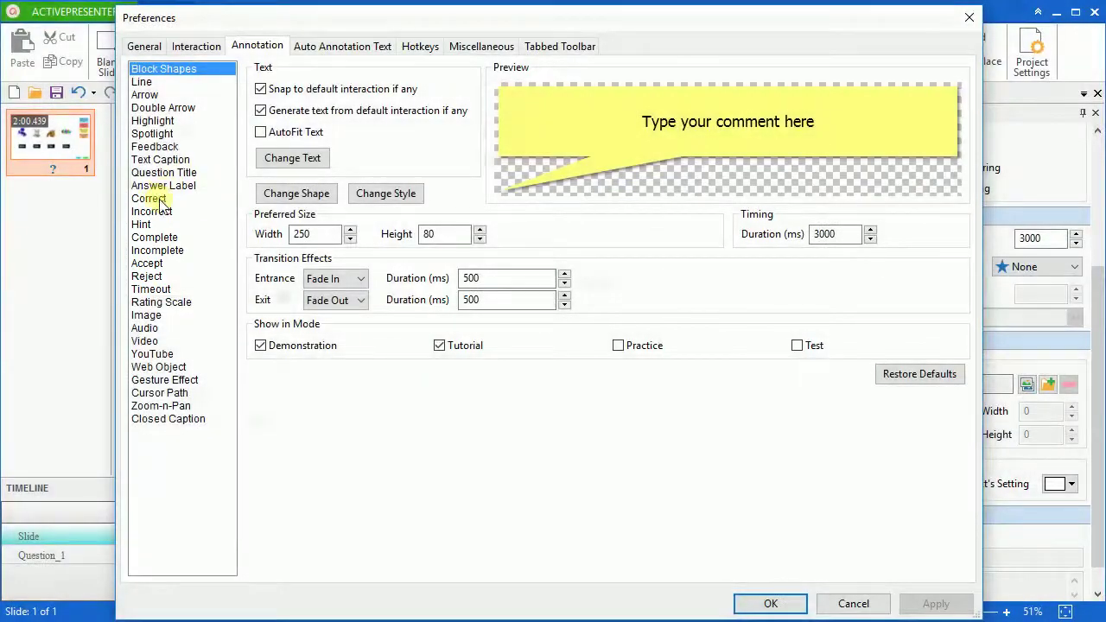
{"action": "left_click", "coordinate": [157, 199]}
{"action": "left_click", "coordinate": [162, 212]}
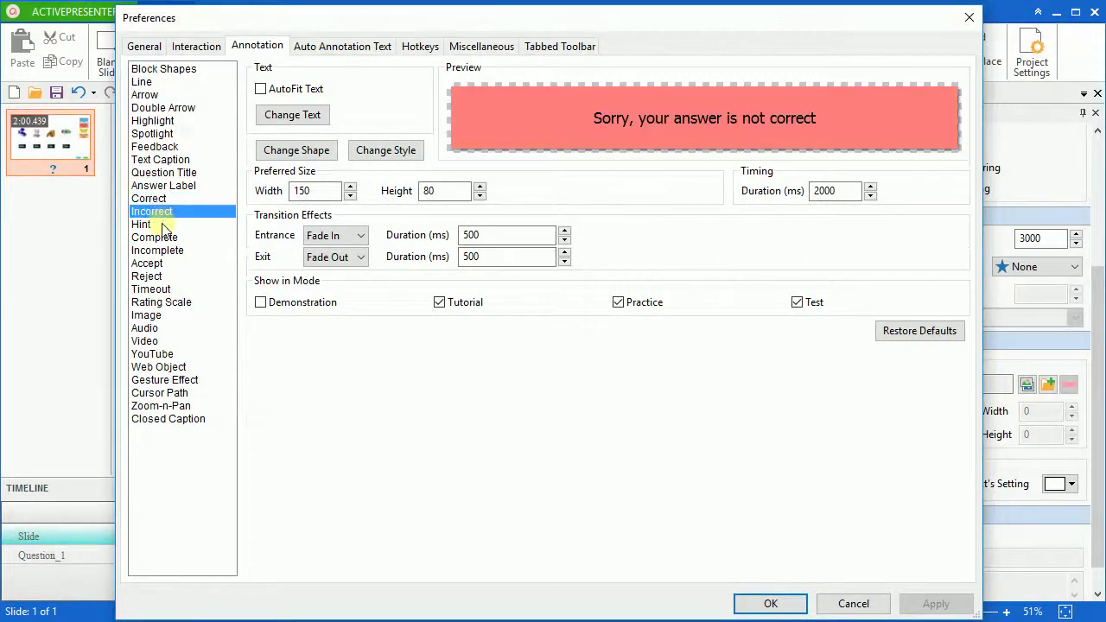
{"action": "left_click", "coordinate": [142, 225]}
{"action": "left_click", "coordinate": [155, 237]}
{"action": "left_click", "coordinate": [168, 212]}
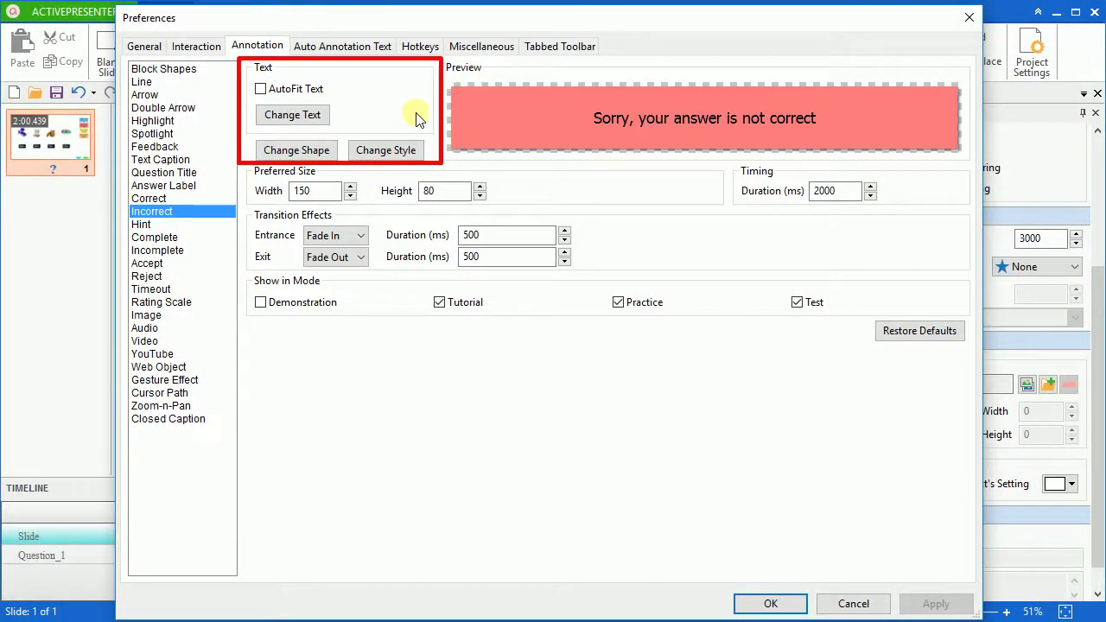
Make the default Incorrect message an oval with the Effect - Pink style.
{"action": "left_click", "coordinate": [304, 150]}
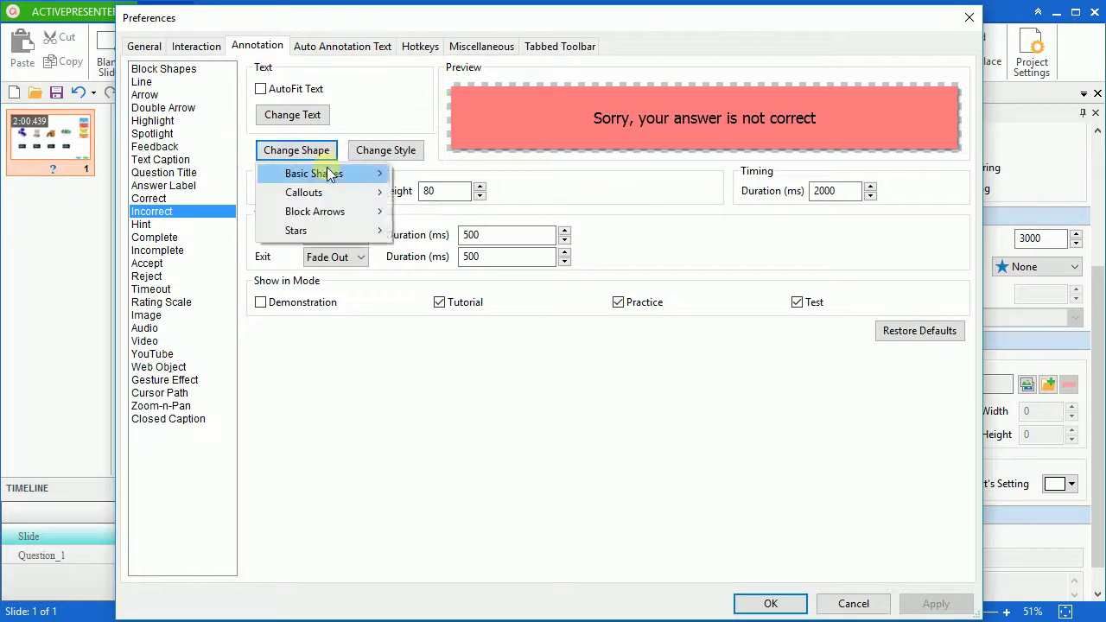
{"action": "mouse_move", "coordinate": [330, 174]}
{"action": "left_click", "coordinate": [424, 230]}
{"action": "left_click", "coordinate": [386, 150]}
{"action": "scroll", "coordinate": [478, 246], "scroll_direction": "down", "scroll_amount": 1}
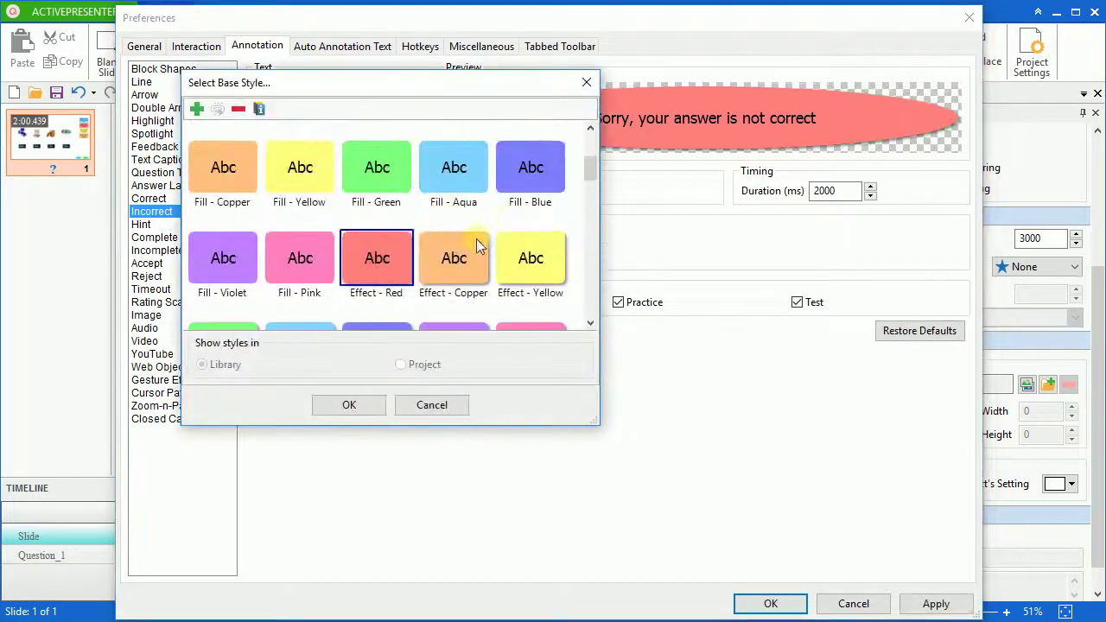
{"action": "left_click", "coordinate": [478, 246]}
{"action": "scroll", "coordinate": [473, 248], "scroll_direction": "down", "scroll_amount": 1}
{"action": "double_click", "coordinate": [507, 255]}
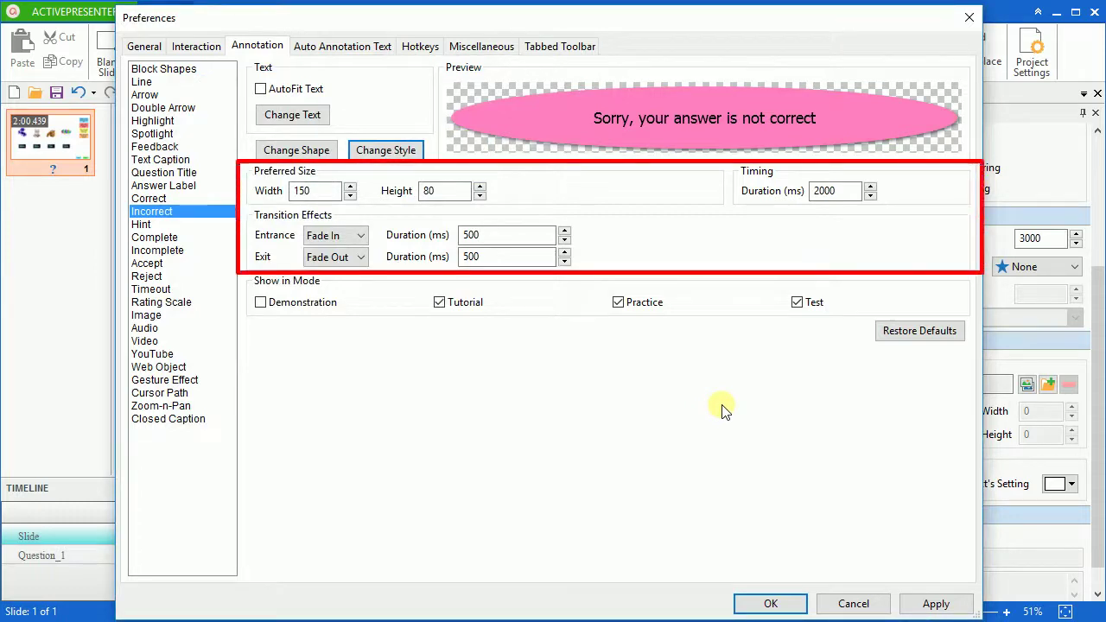
Give it a Wipe entrance, enable Demonstration mode, and apply and save the preferences.
{"action": "left_click", "coordinate": [344, 238]}
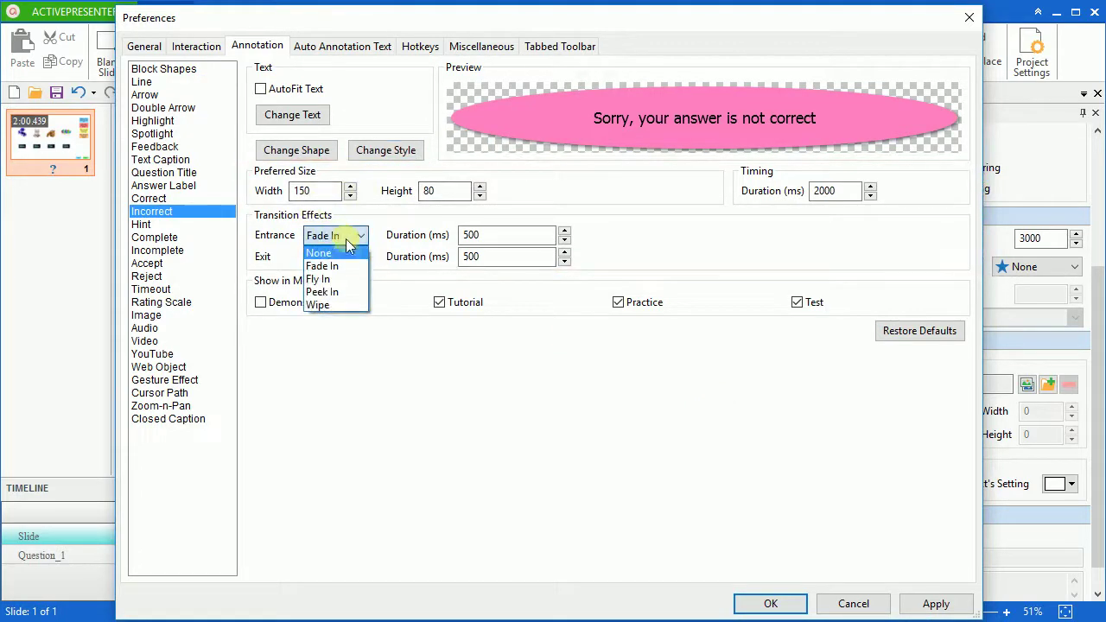
{"action": "left_click", "coordinate": [318, 304]}
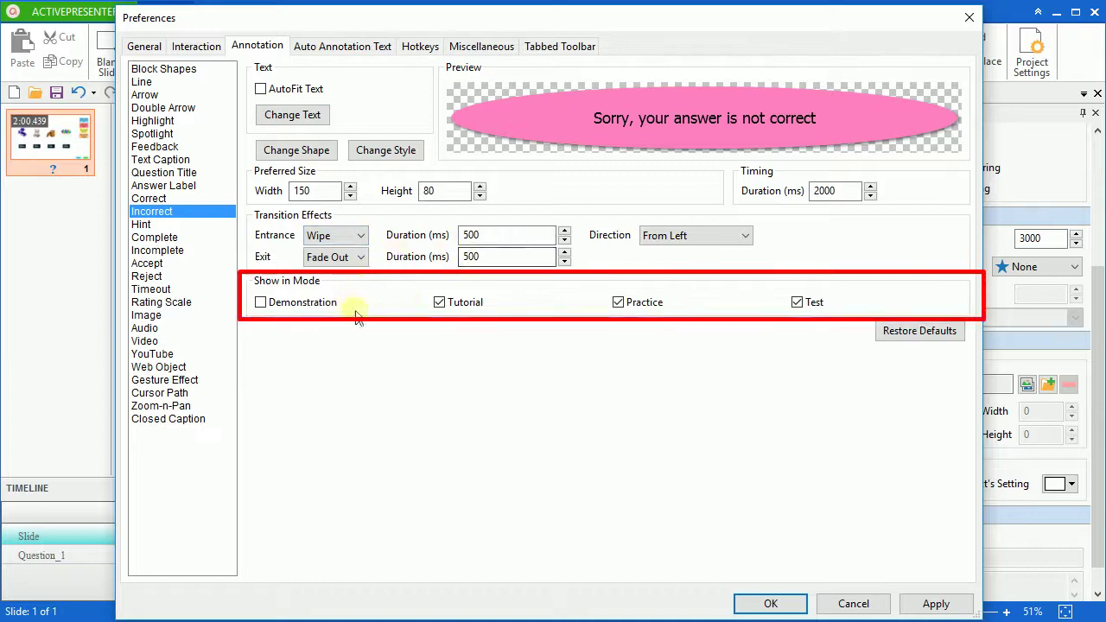
{"action": "left_click", "coordinate": [301, 305]}
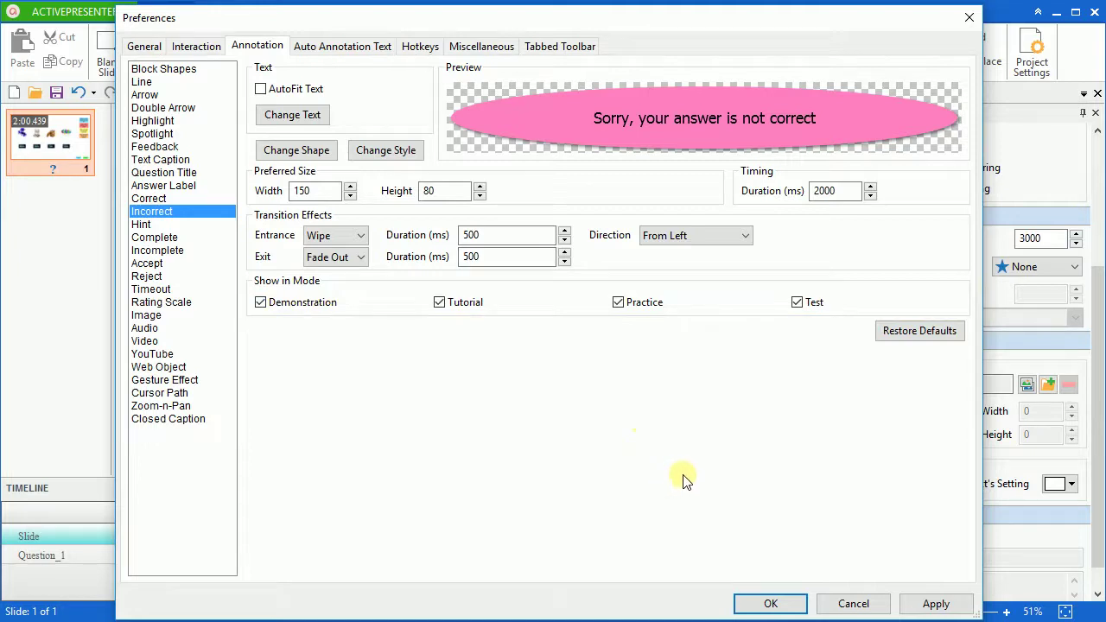
{"action": "left_click", "coordinate": [911, 604]}
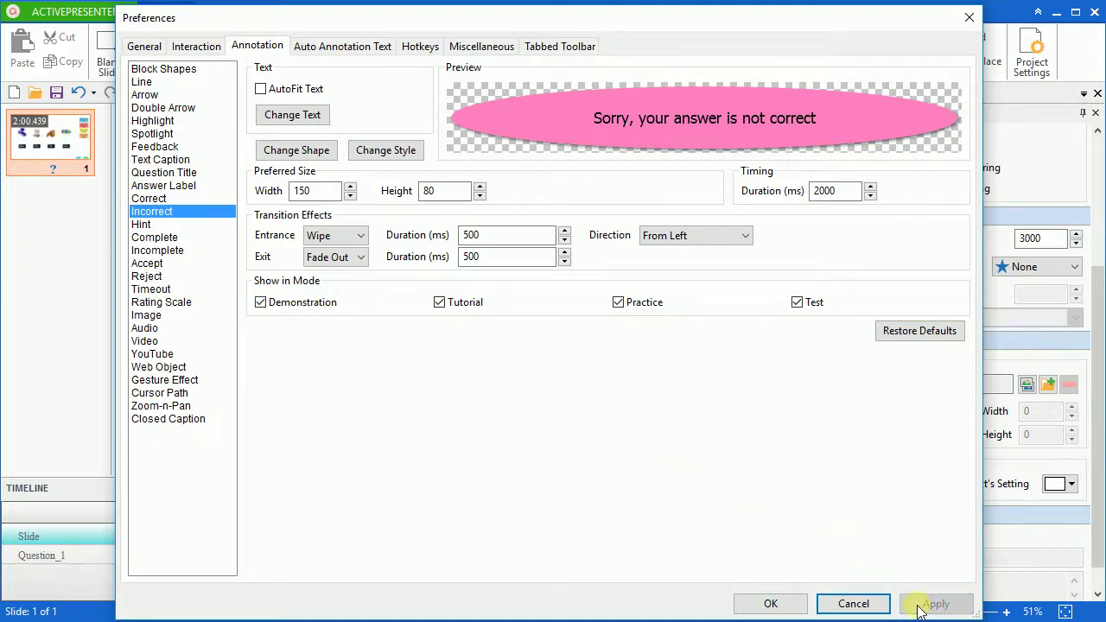
{"action": "left_click", "coordinate": [774, 604]}
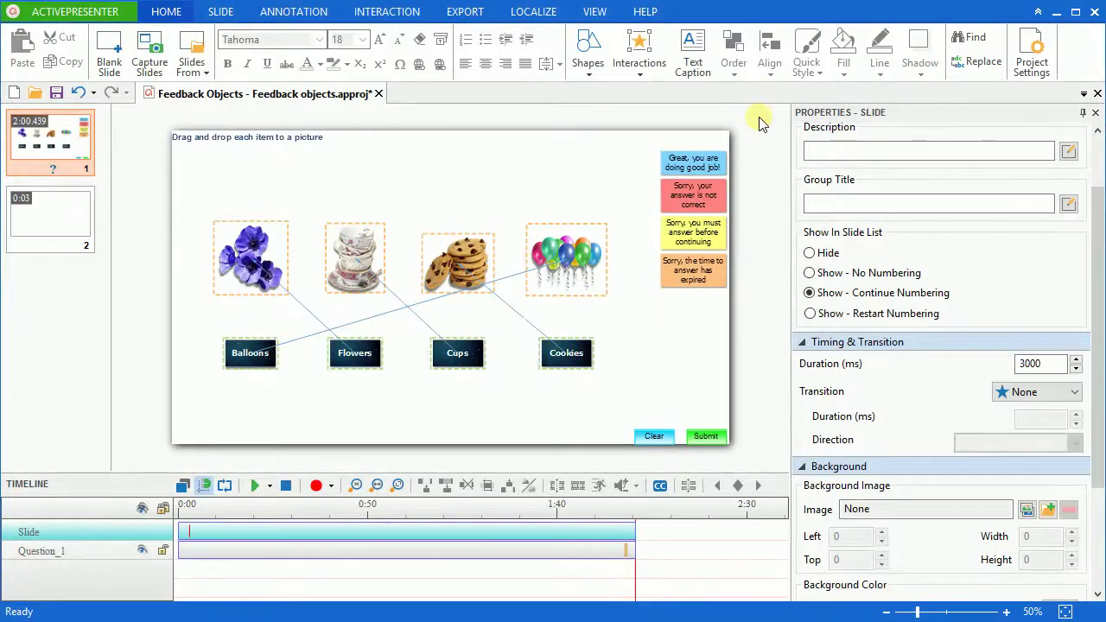
Export the project as an HTML5 Simulation and view the output in the browser.
{"action": "left_click", "coordinate": [471, 14]}
{"action": "left_click", "coordinate": [424, 59]}
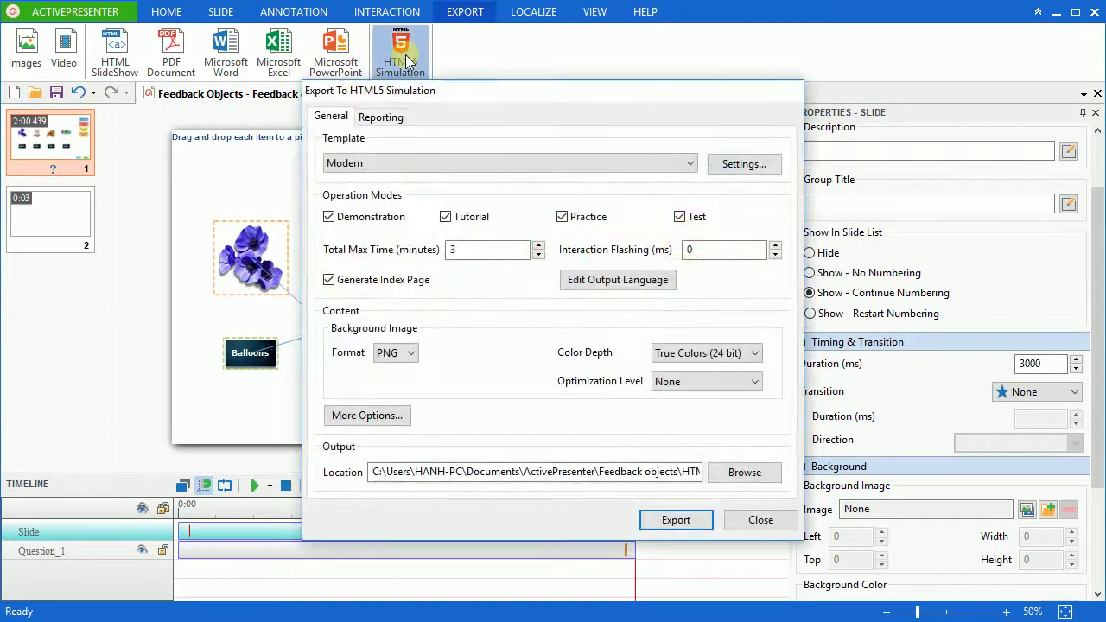
{"action": "left_click", "coordinate": [677, 520]}
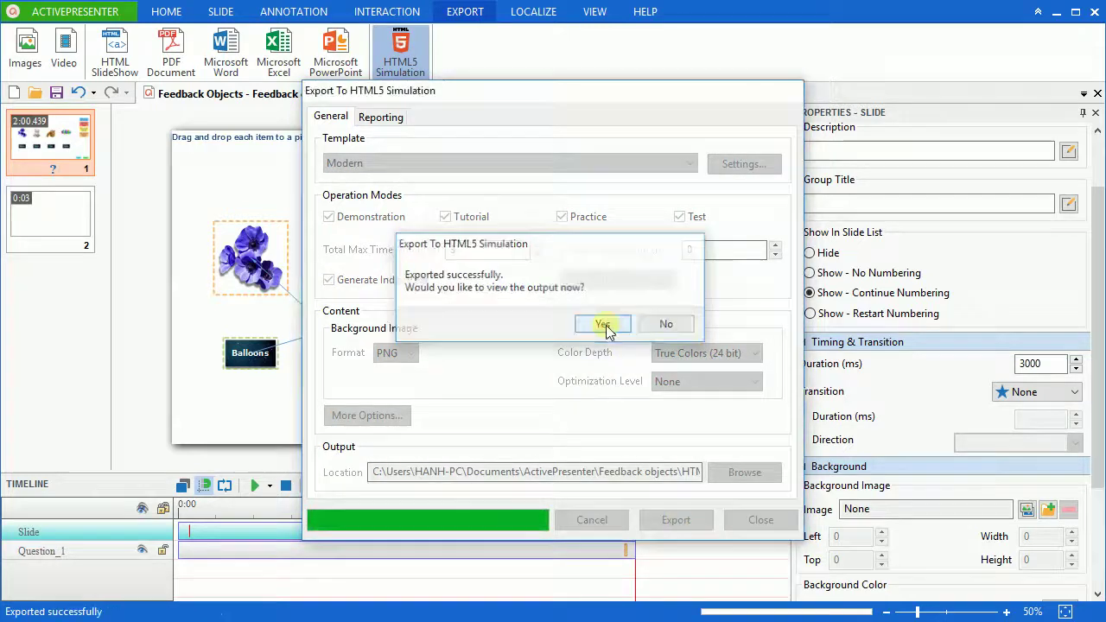
{"action": "left_click", "coordinate": [610, 320]}
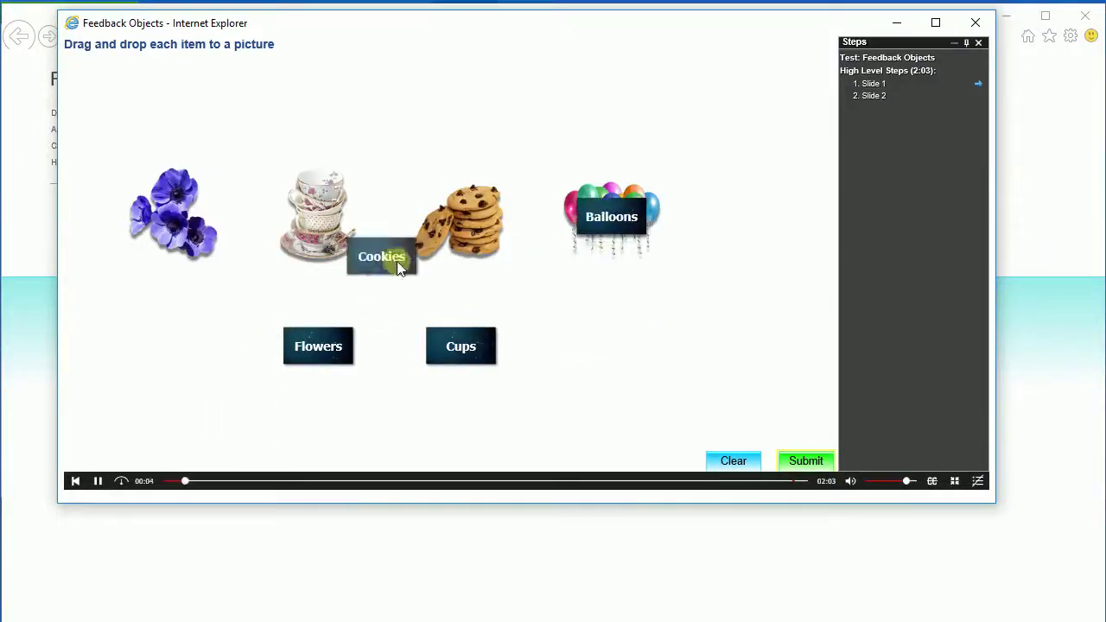